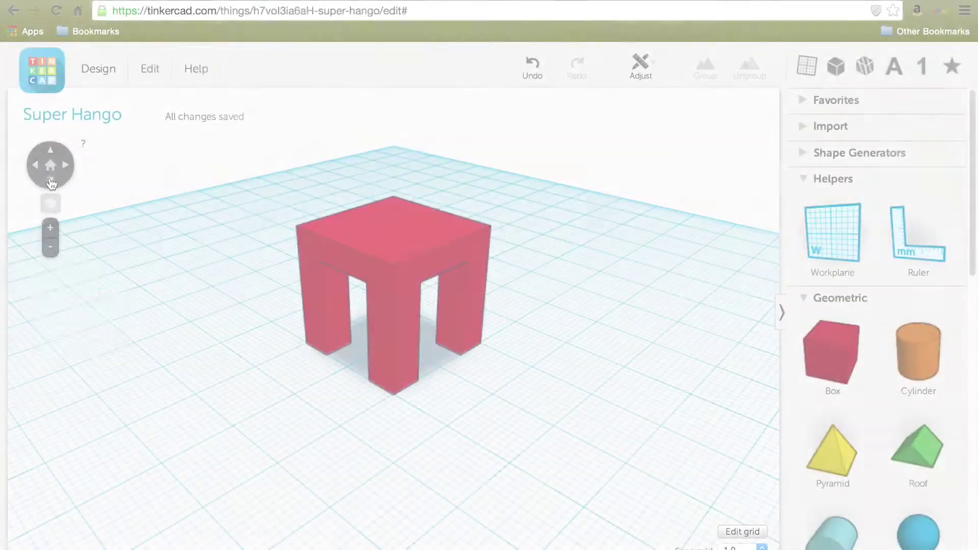
pyautogui.click(50, 181)
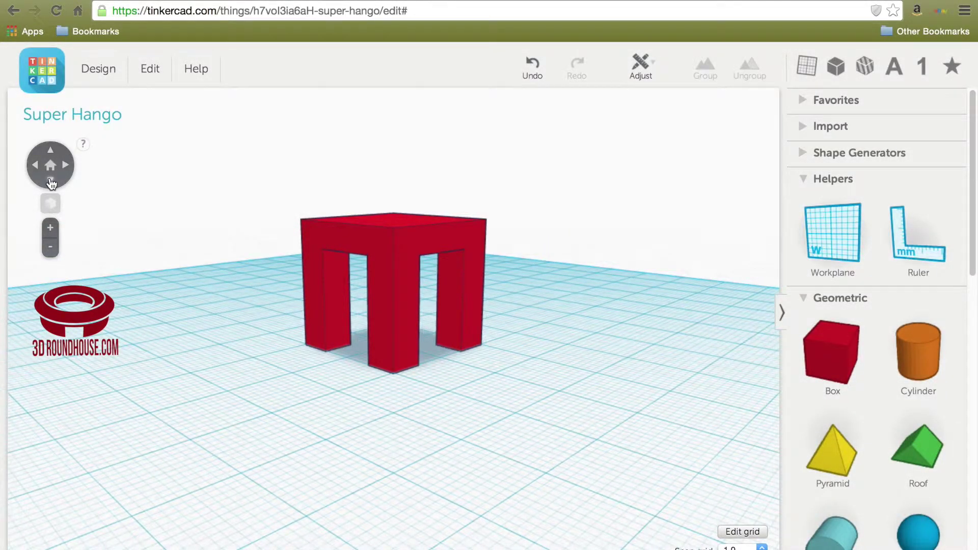
pyautogui.click(51, 181)
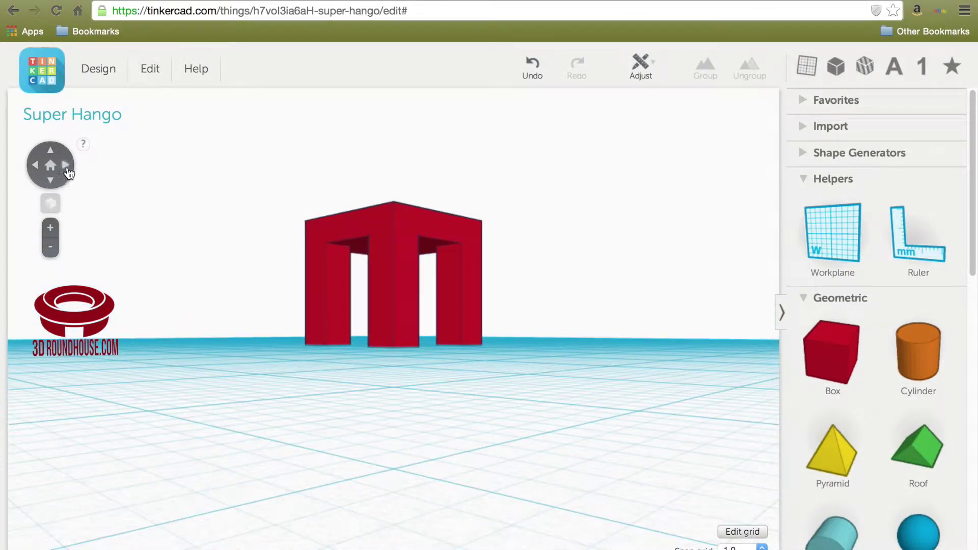
pyautogui.click(67, 168)
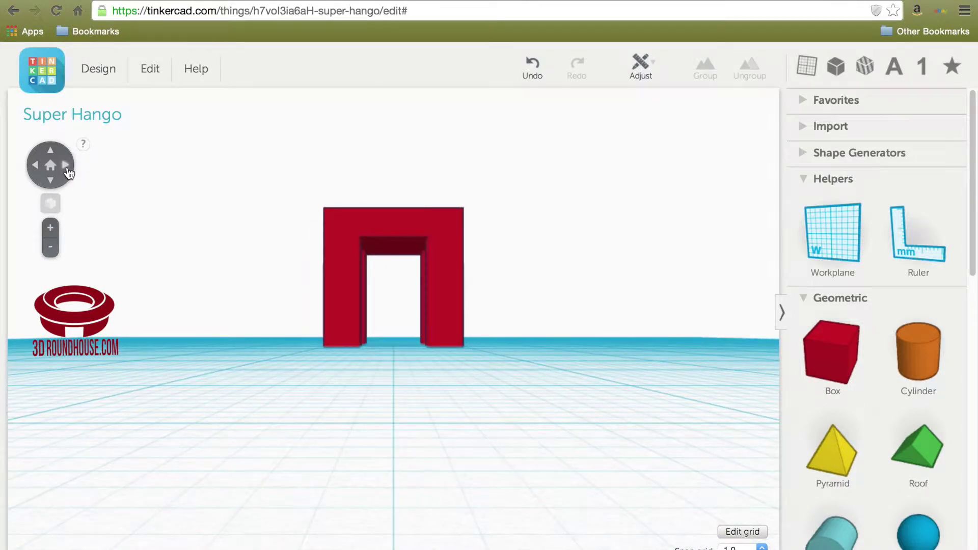
pyautogui.click(67, 168)
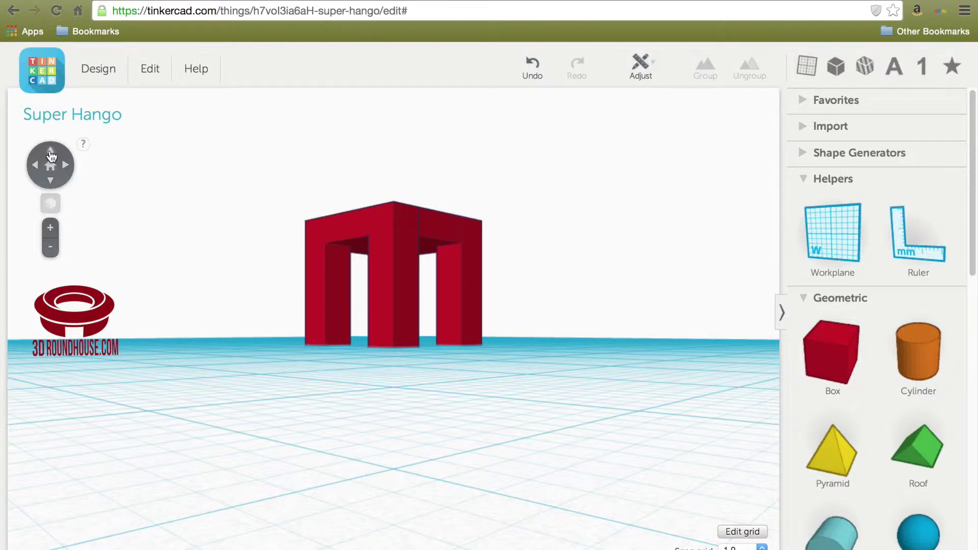
pyautogui.click(51, 154)
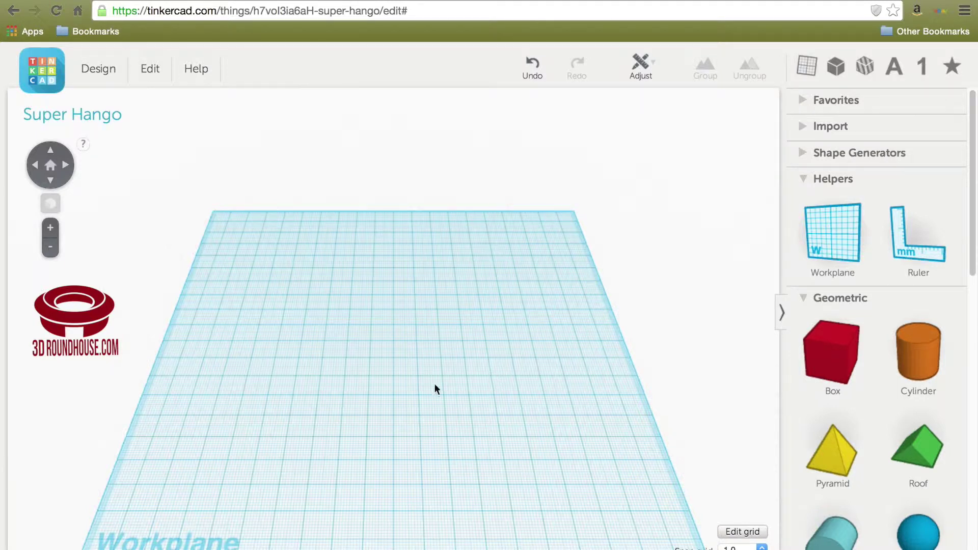
# Place a box on the workplane and reduce its base to 5 × 5 mm, keeping its height, for the first table leg.
pyautogui.scroll(5, 434, 385)
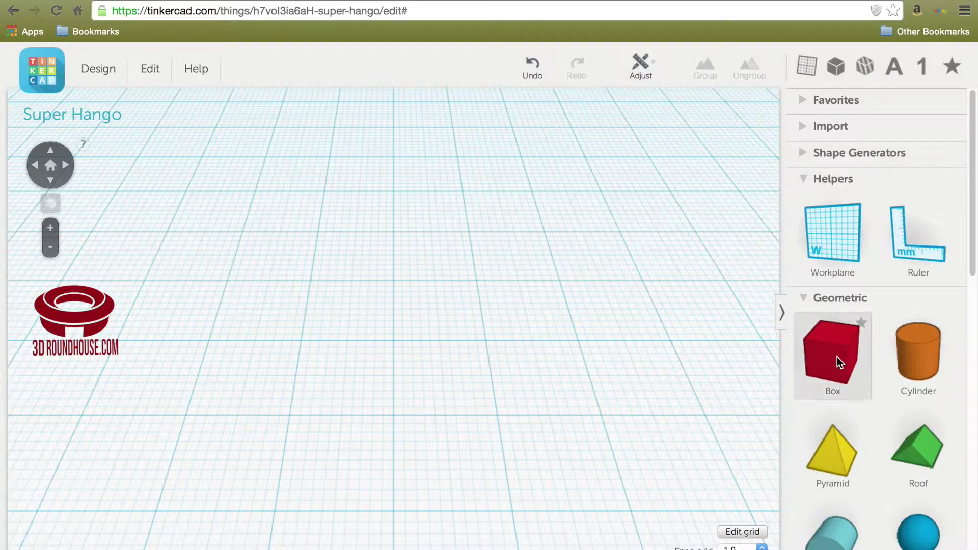
pyautogui.moveTo(836, 357); pyautogui.dragTo(396, 337)
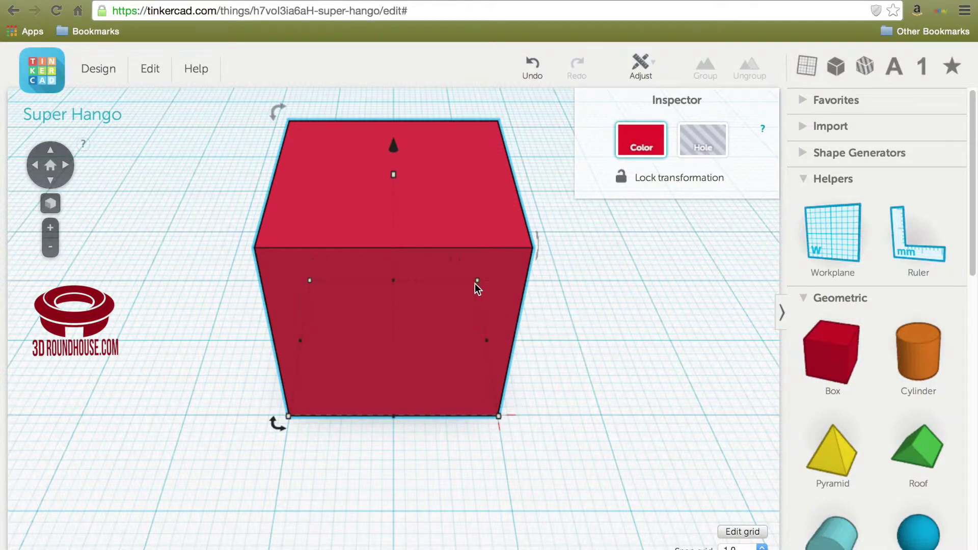
pyautogui.moveTo(478, 281)
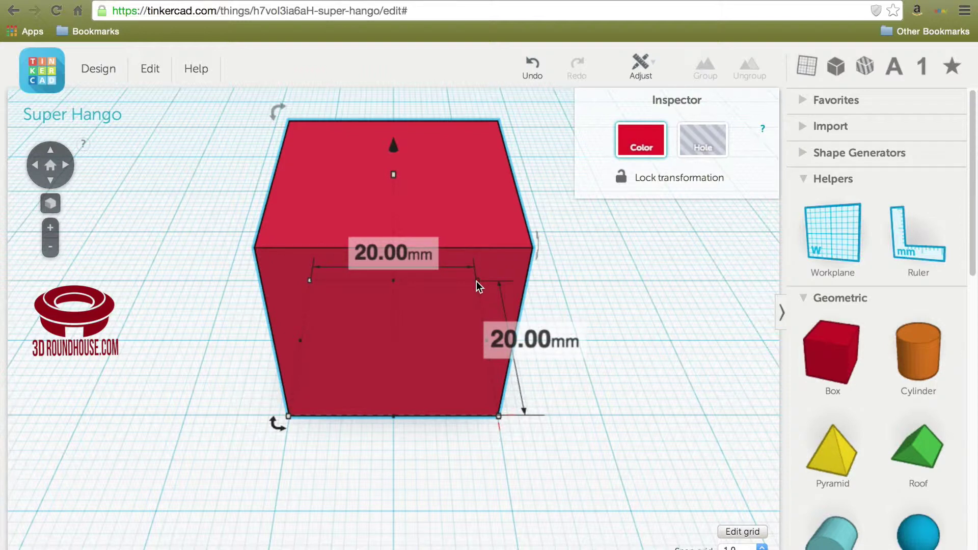
pyautogui.moveTo(475, 281); pyautogui.dragTo(344, 374)
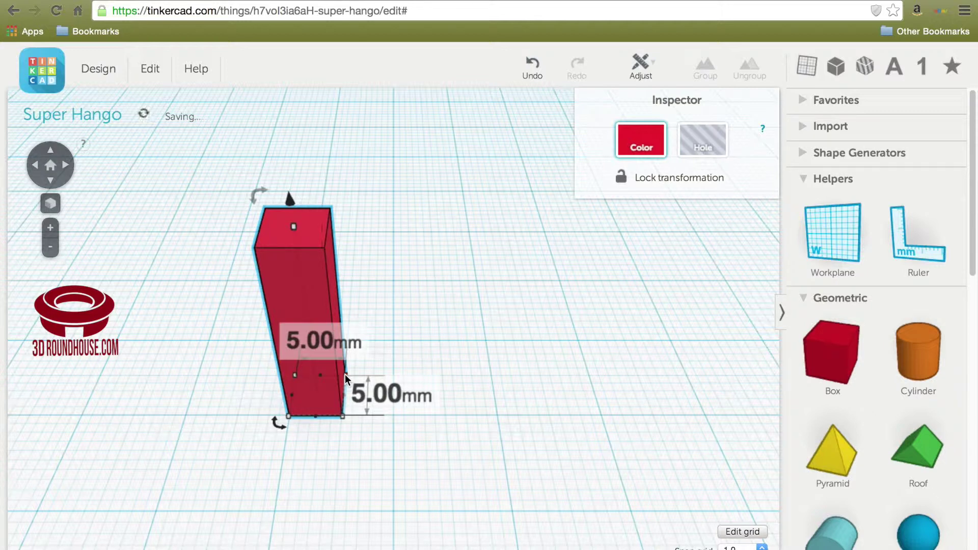
# Duplicate the leg and move the copy sideways in line with the original, leaving a gap between the two front legs.
pyautogui.click(152, 74)
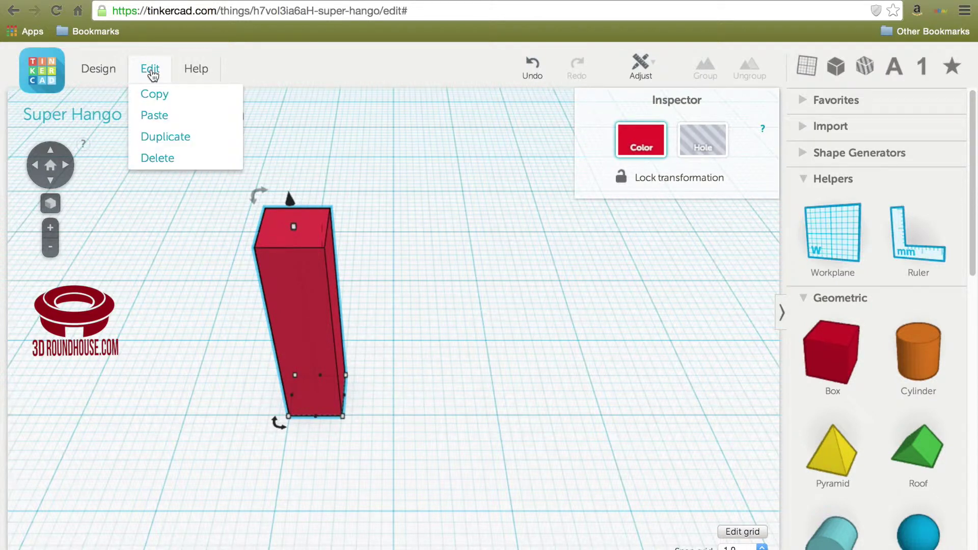
pyautogui.click(152, 135)
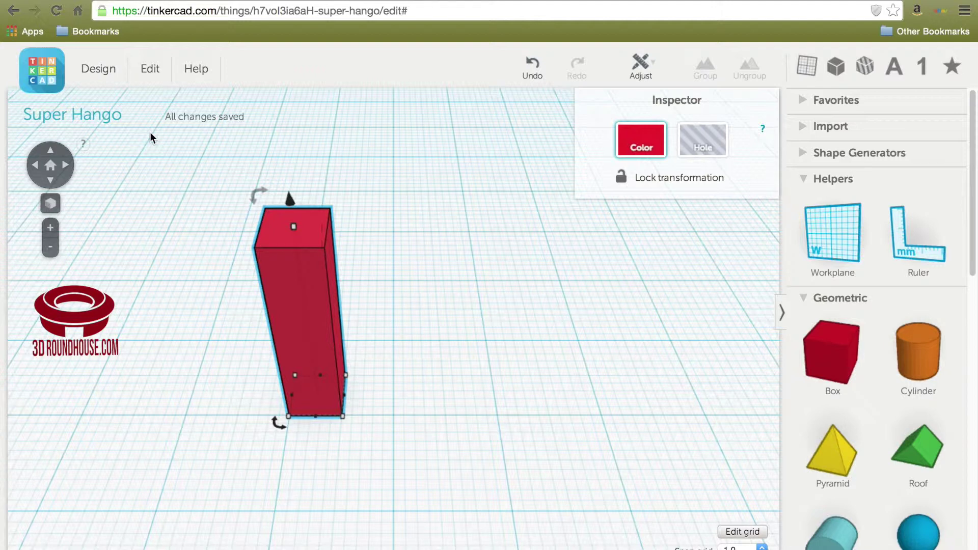
pyautogui.moveTo(311, 307); pyautogui.dragTo(500, 311)
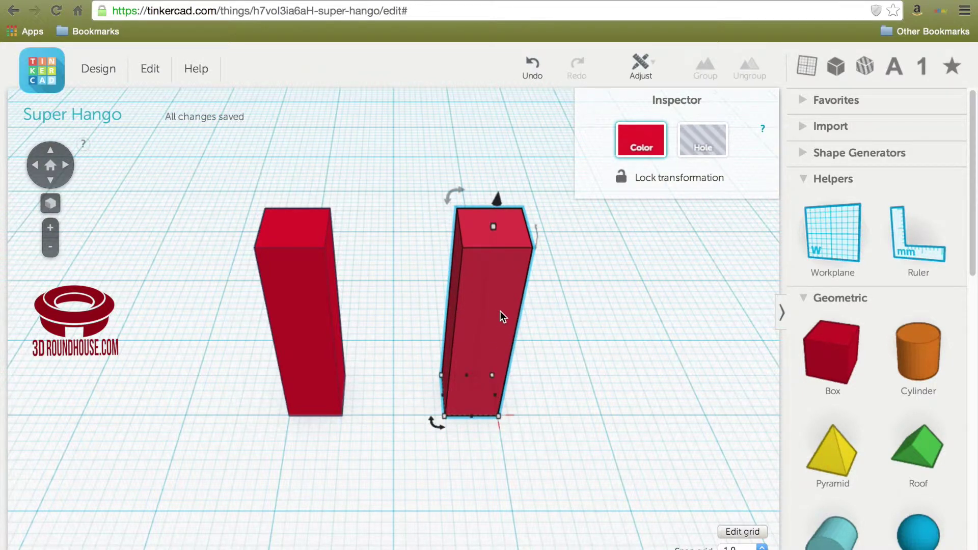
# Duplicate both front legs together and move the copies 15 mm straight back to form the rear legs.
pyautogui.keyDown('shift'); pyautogui.click(296, 319); pyautogui.keyUp('shift')
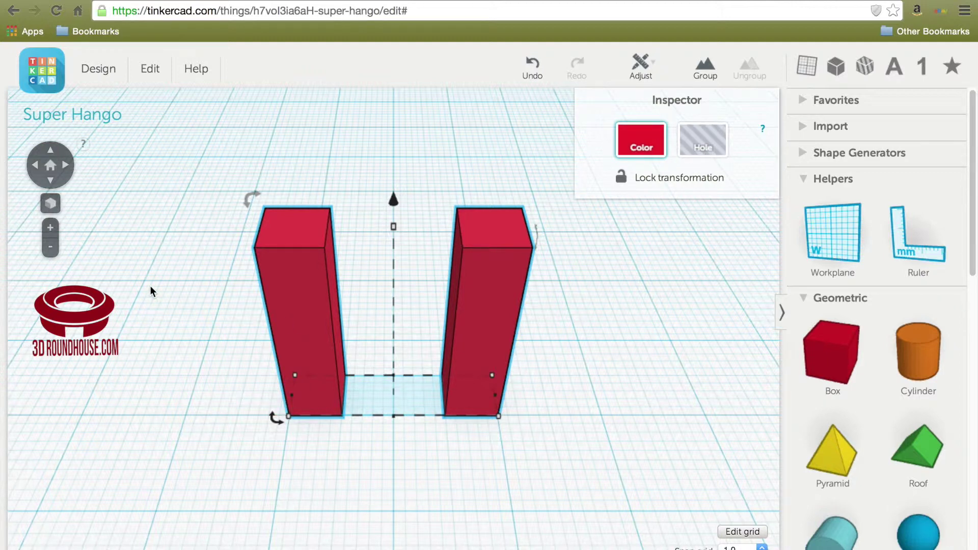
pyautogui.click(68, 172)
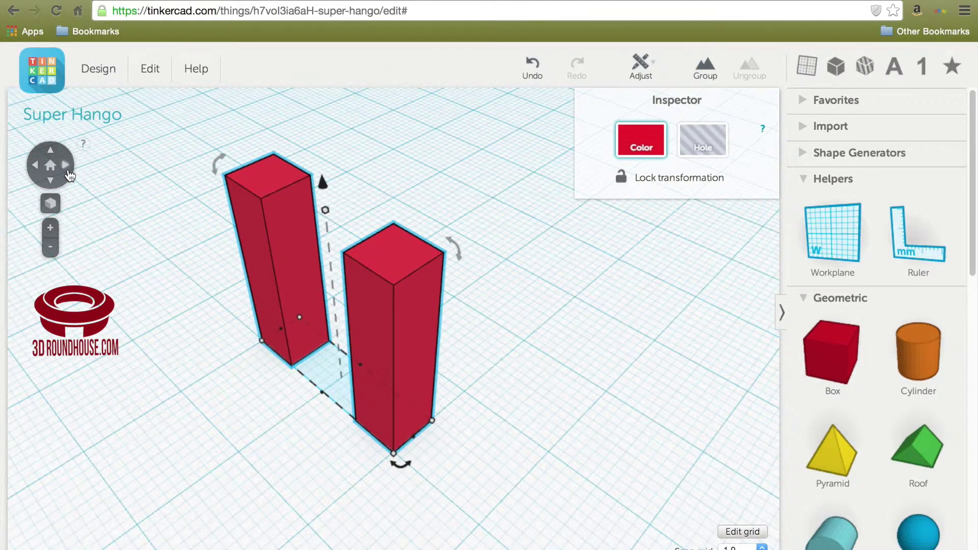
pyautogui.click(151, 72)
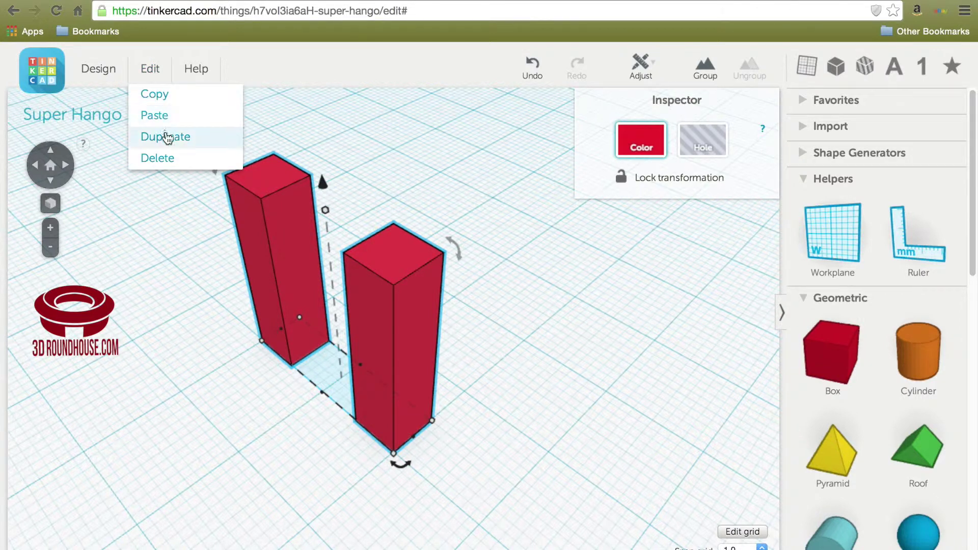
pyautogui.click(165, 132)
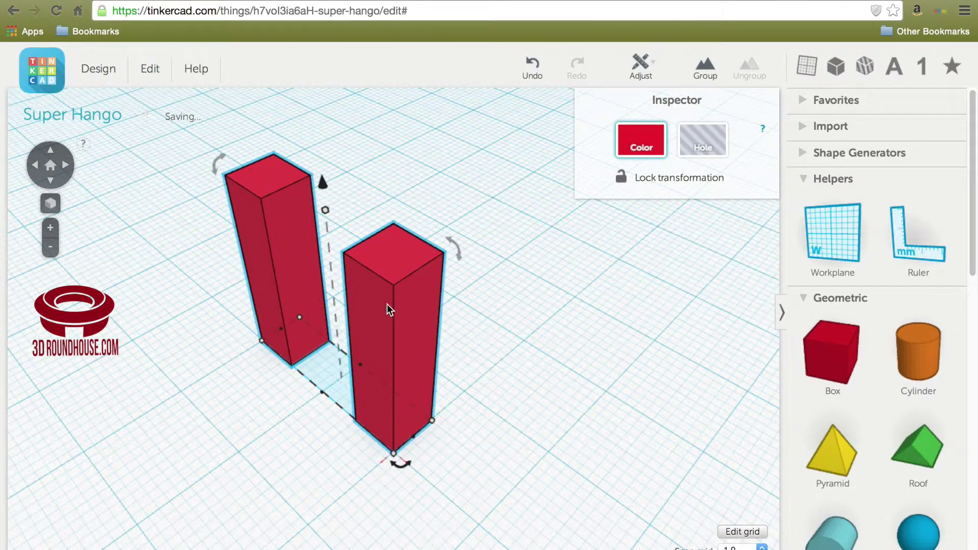
pyautogui.moveTo(410, 368); pyautogui.dragTo(526, 289)
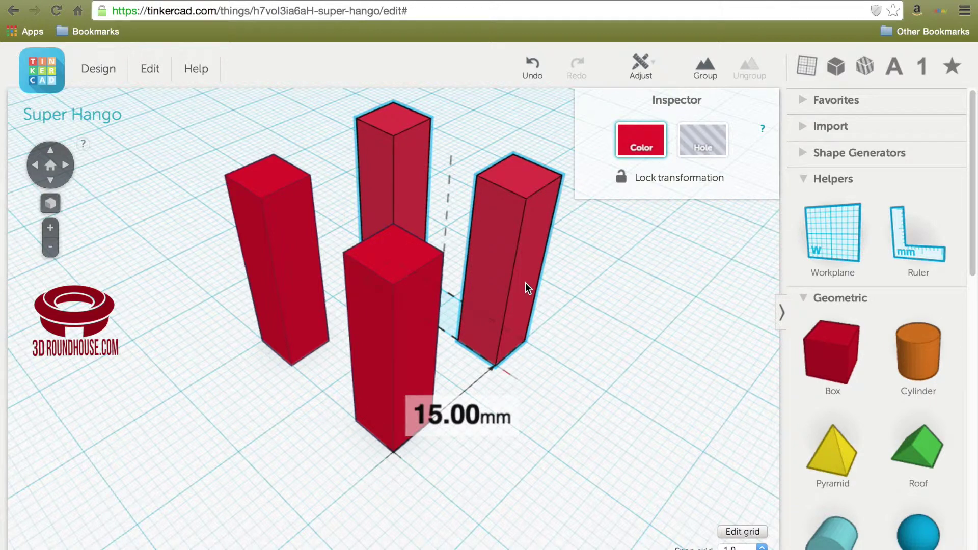
pyautogui.moveTo(526, 284); pyautogui.dragTo(526, 284)
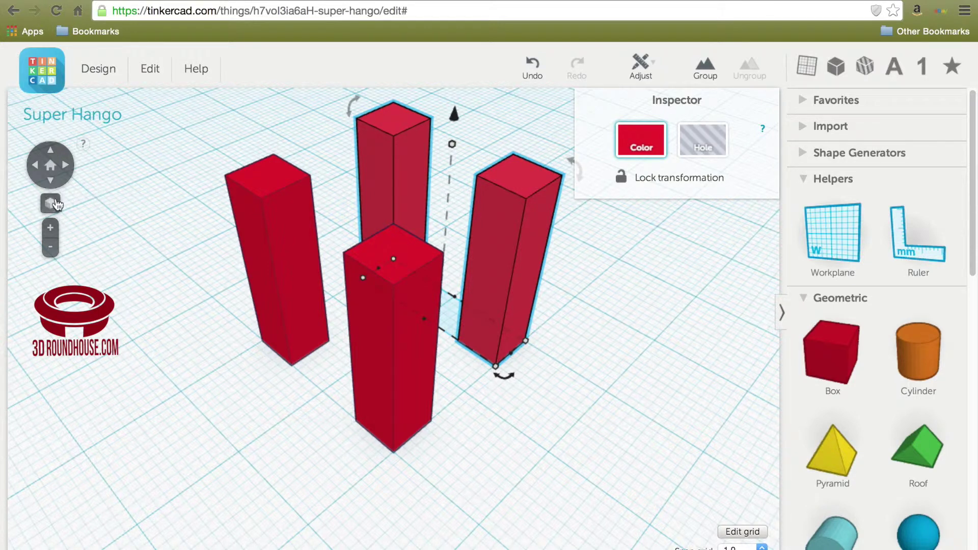
# Add a default box over the four legs, matching their outer edges, and lower its height to make a thin tabletop slab.
pyautogui.click(36, 166)
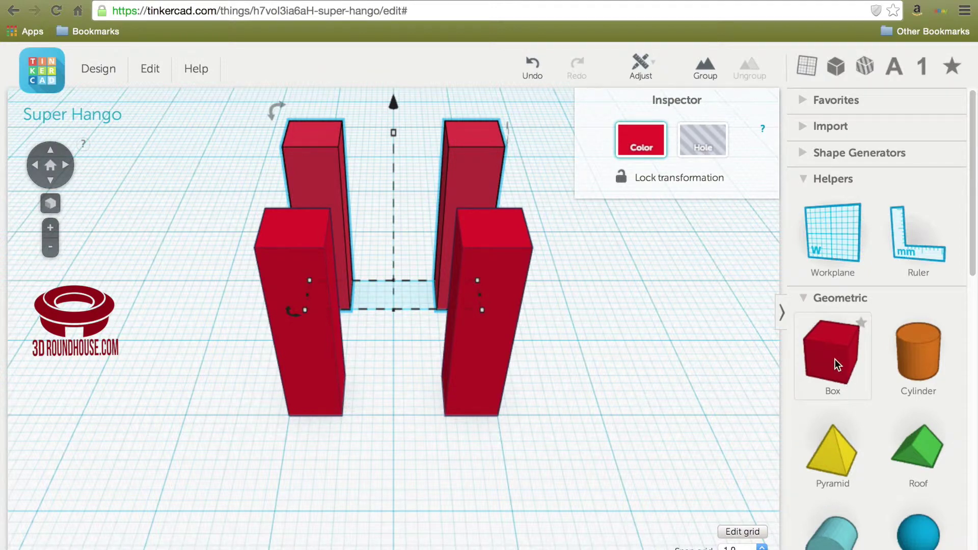
pyautogui.moveTo(834, 358); pyautogui.dragTo(398, 340)
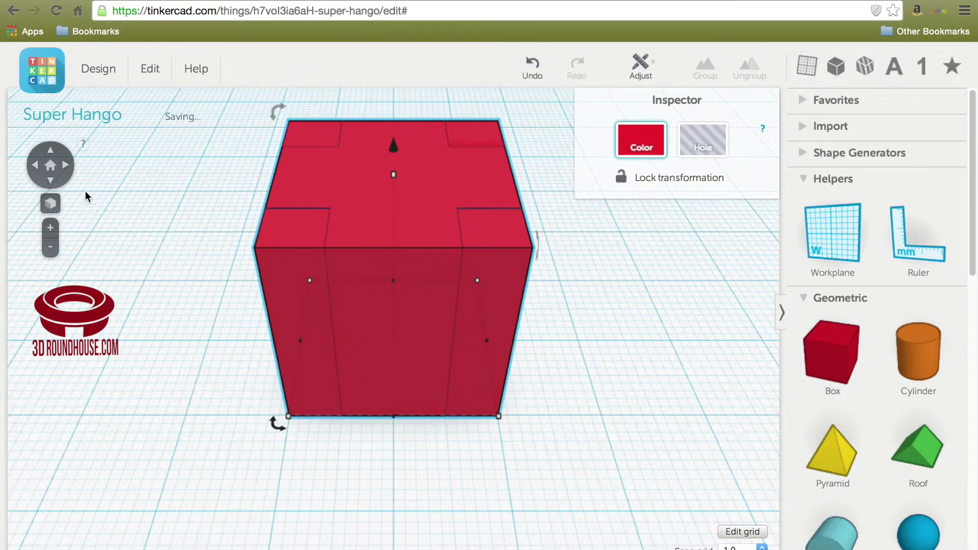
pyautogui.click(66, 168)
pyautogui.click(68, 173)
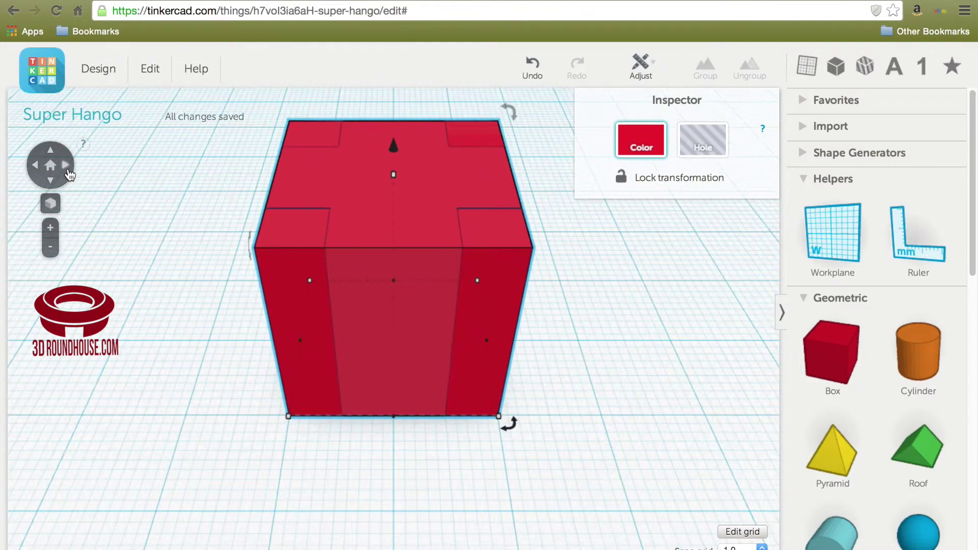
pyautogui.click(37, 168)
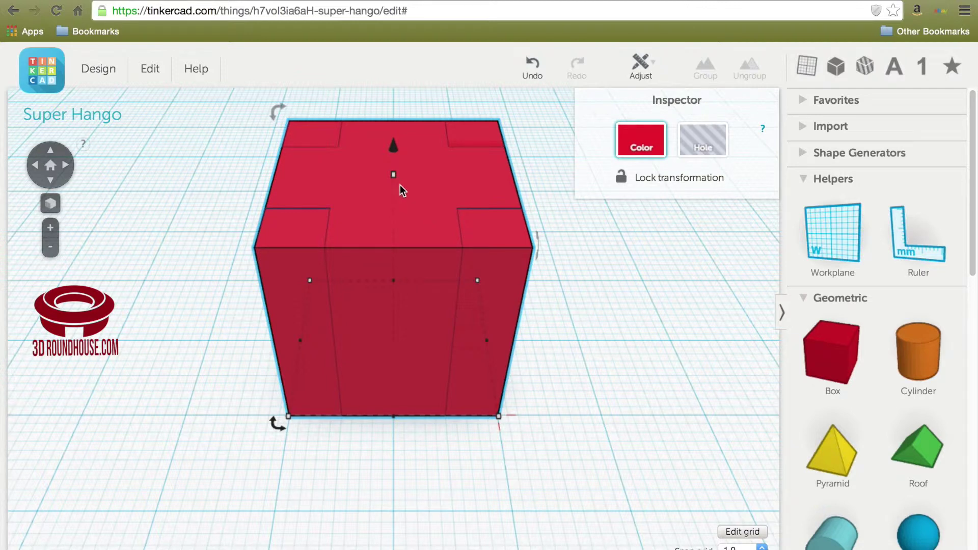
pyautogui.moveTo(393, 178)
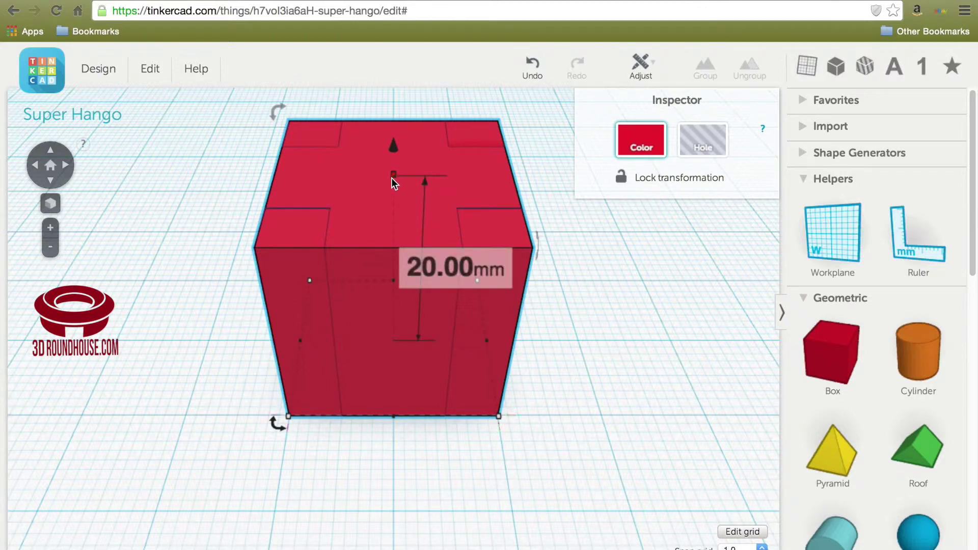
pyautogui.moveTo(391, 178); pyautogui.dragTo(412, 316)
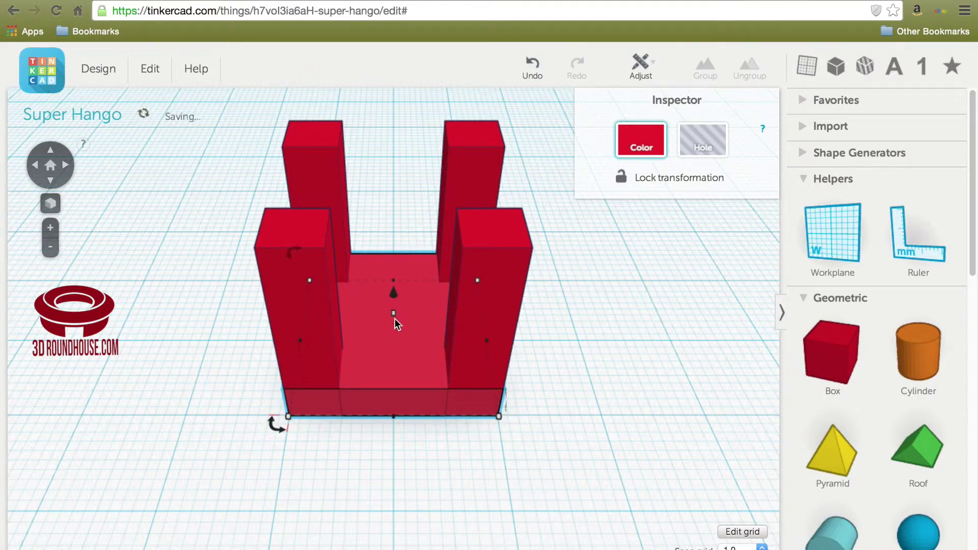
pyautogui.click(188, 232)
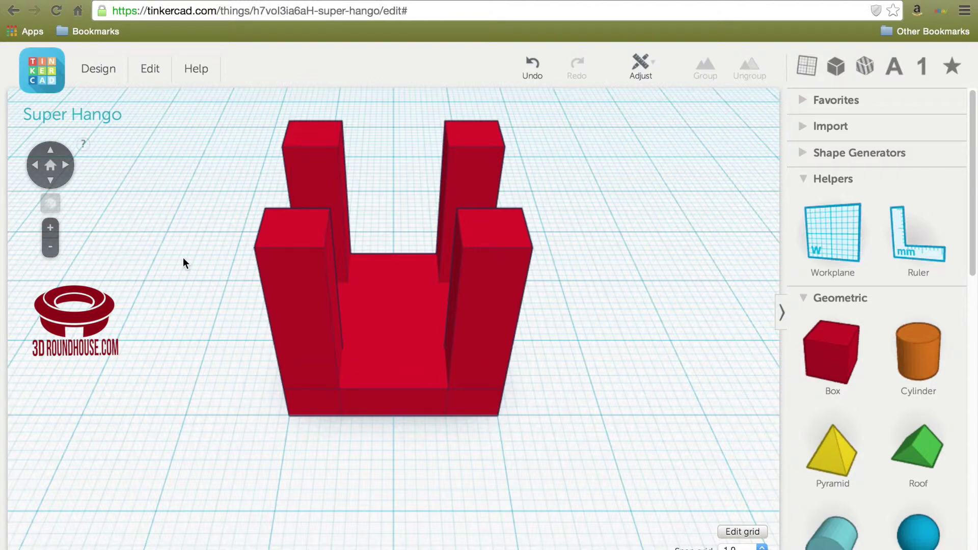
# Group the four legs with the slab and flip the group upside down so the table stands on its legs.
pyautogui.scroll(-5, 182, 258)
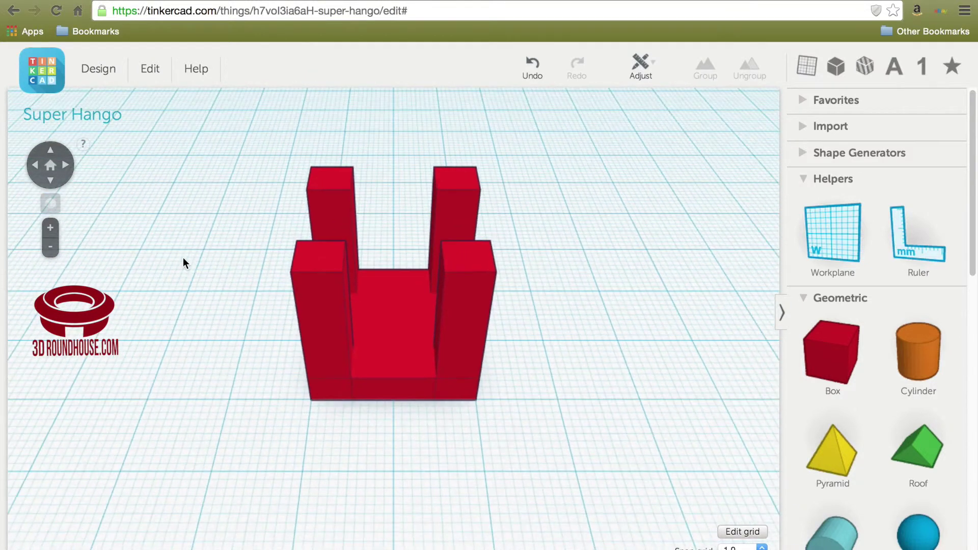
pyautogui.scroll(1, 182, 260)
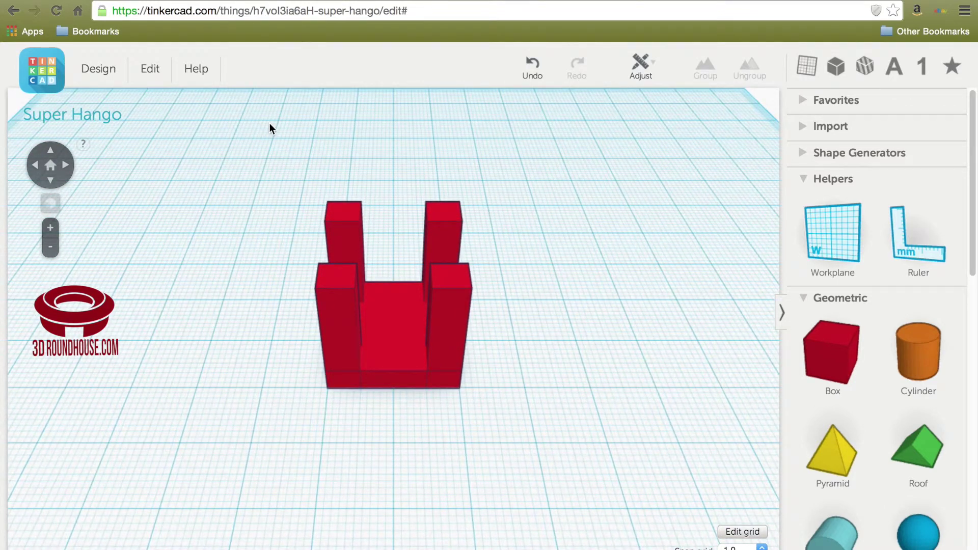
pyautogui.moveTo(270, 123); pyautogui.dragTo(571, 420)
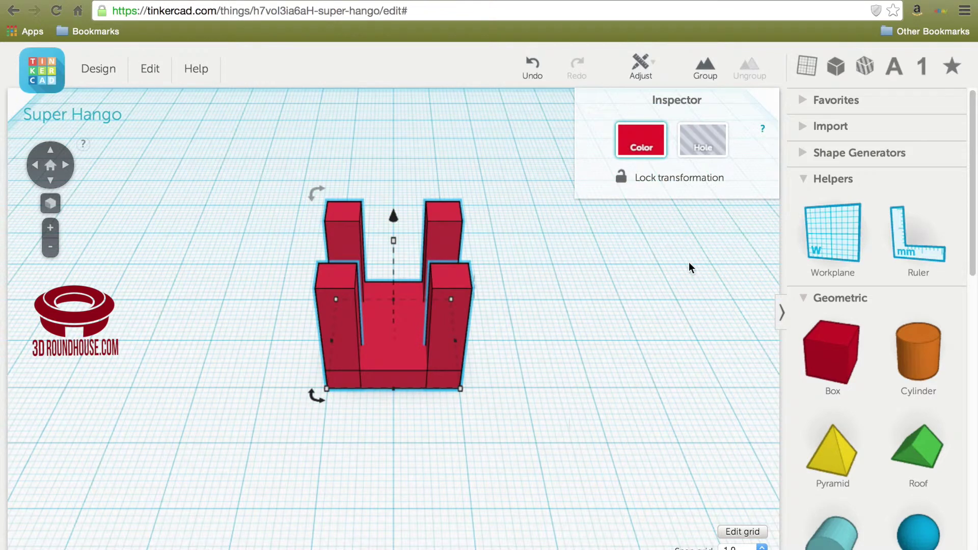
pyautogui.click(705, 70)
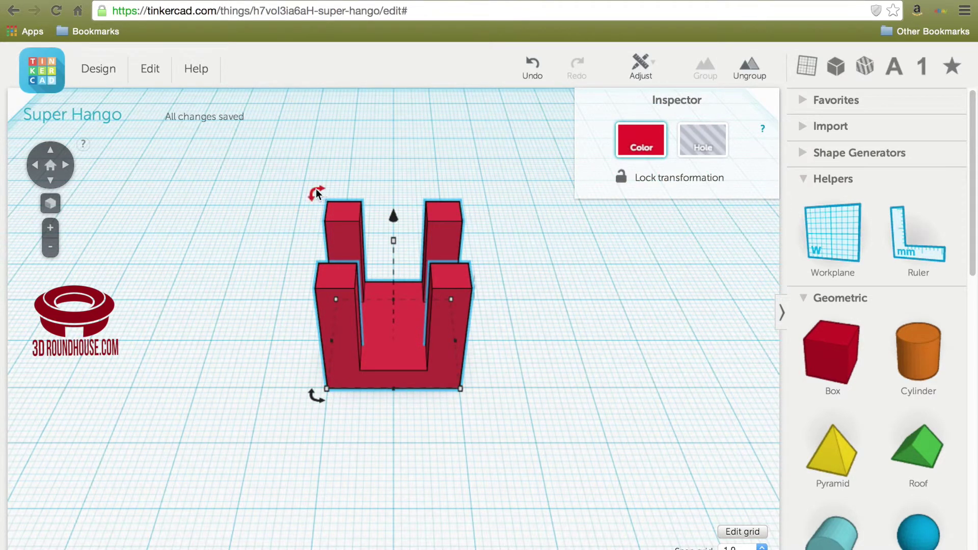
pyautogui.moveTo(316, 189); pyautogui.dragTo(500, 351)
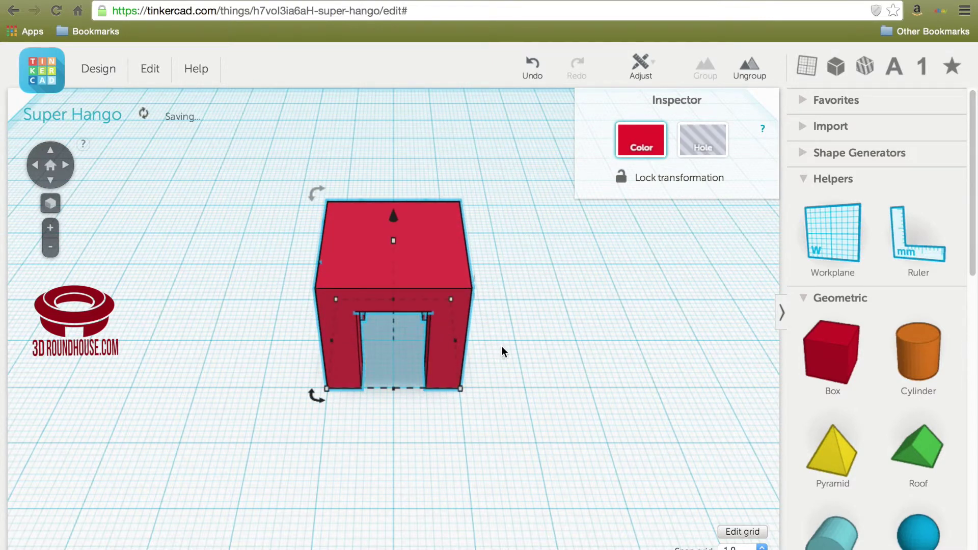
pyautogui.click(586, 347)
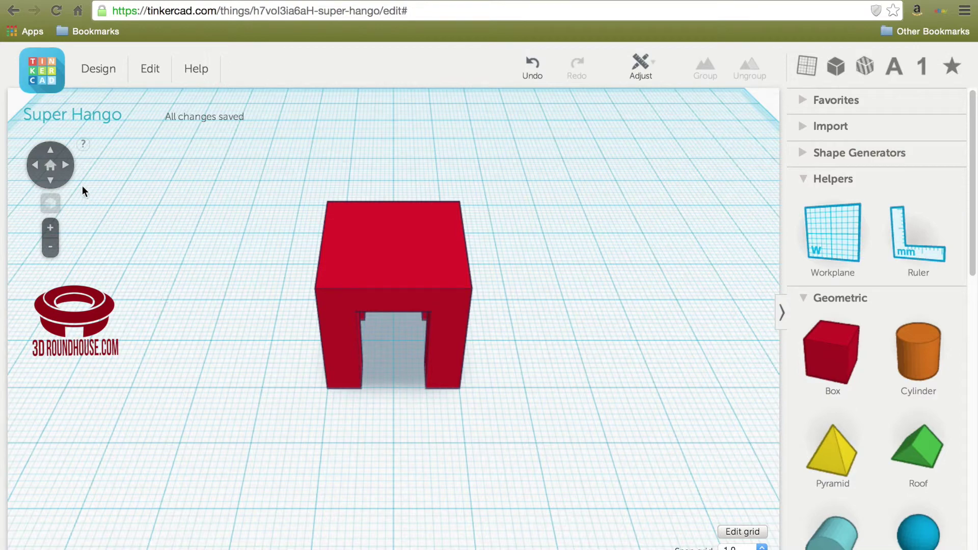
# Inspect the completed table from corner views at high and low angles.
pyautogui.click(66, 164)
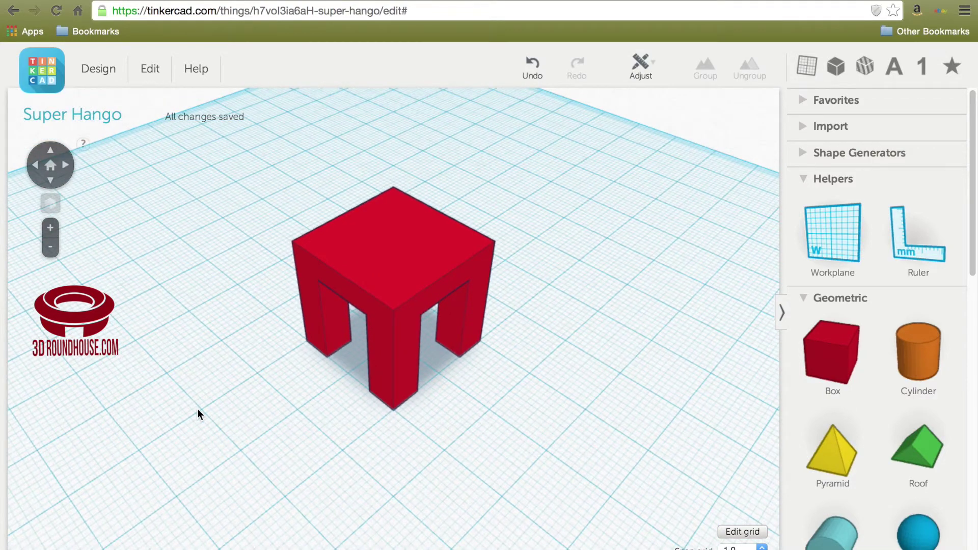
pyautogui.click(51, 180)
pyautogui.click(50, 181)
pyautogui.click(51, 181)
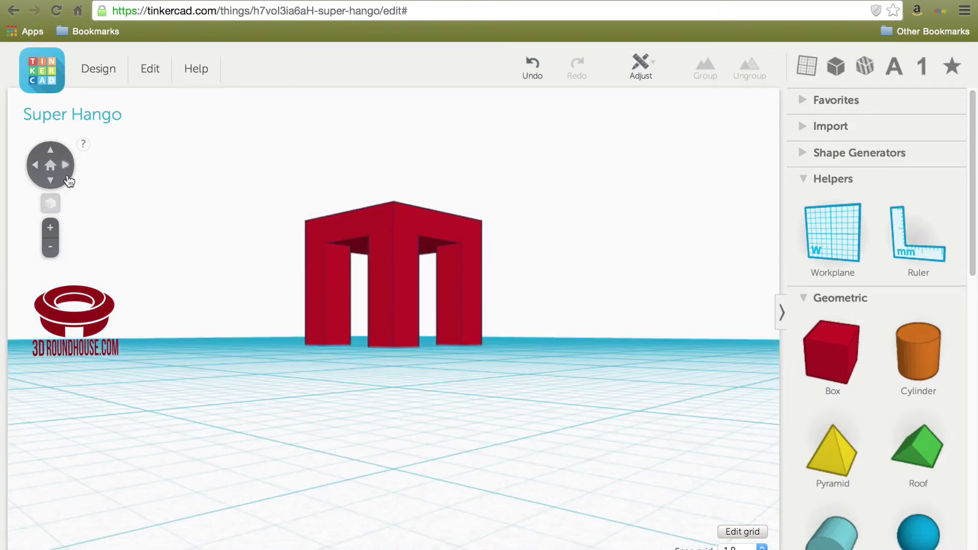
pyautogui.click(67, 167)
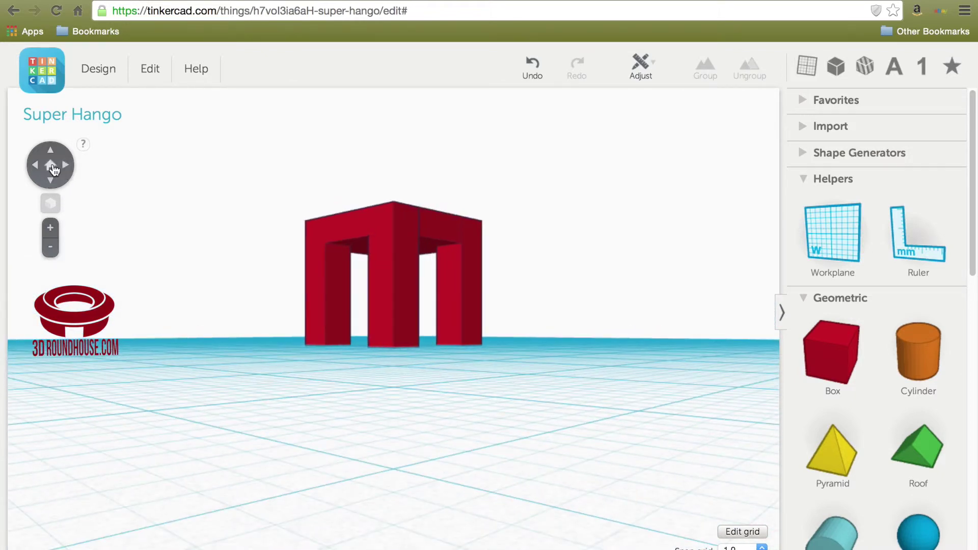
pyautogui.click(50, 153)
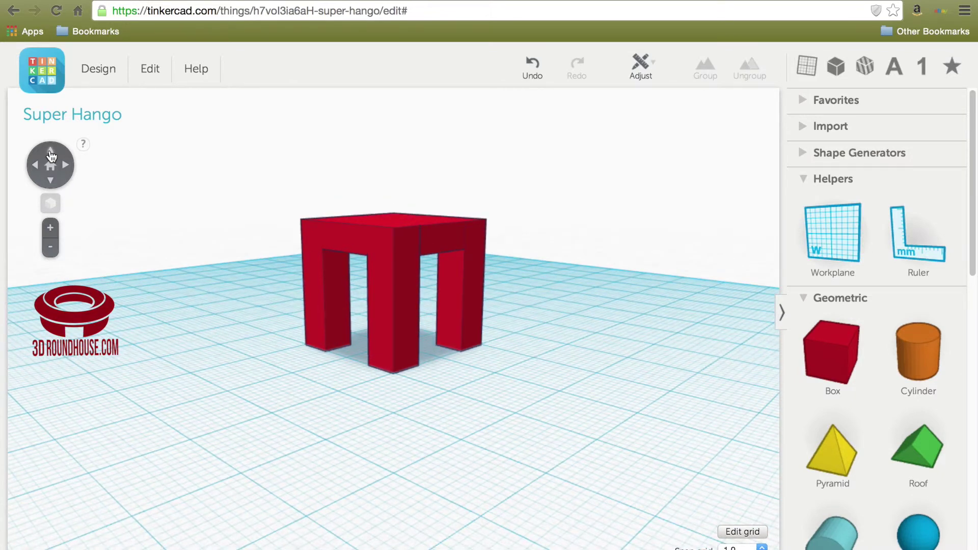